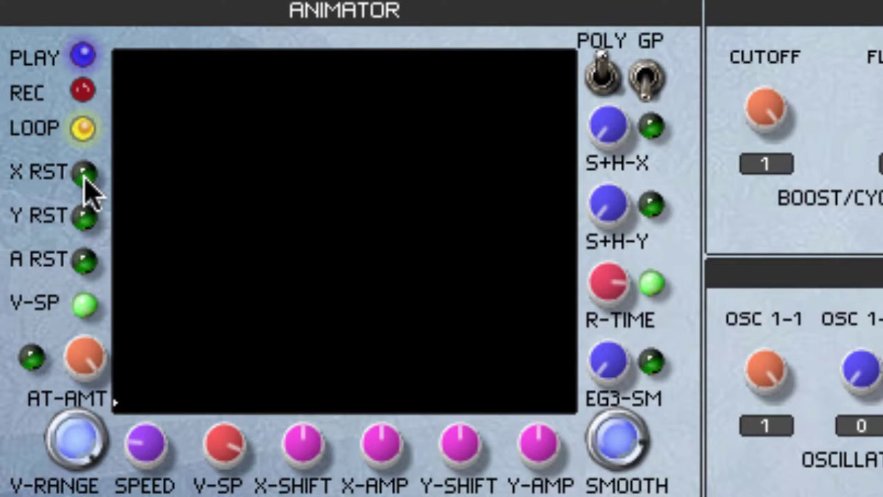
Point out the X, Y and A RST reset LEDs on the Animator.
click(84, 175)
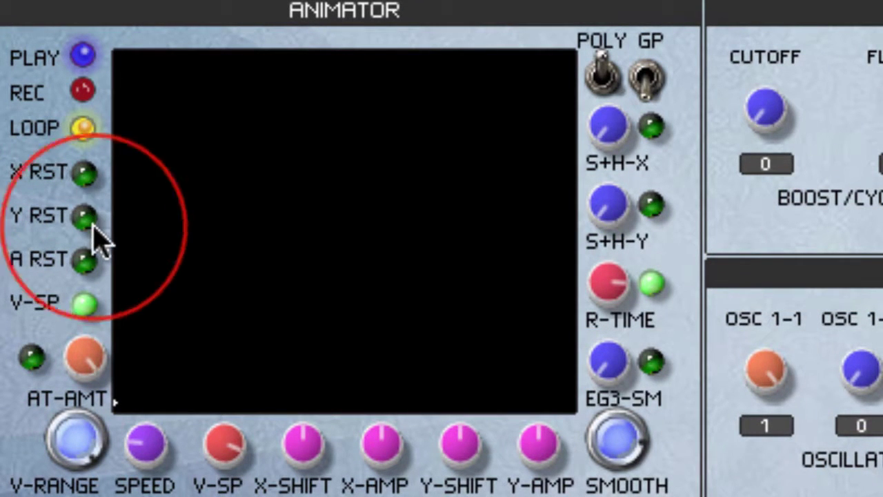
click(89, 221)
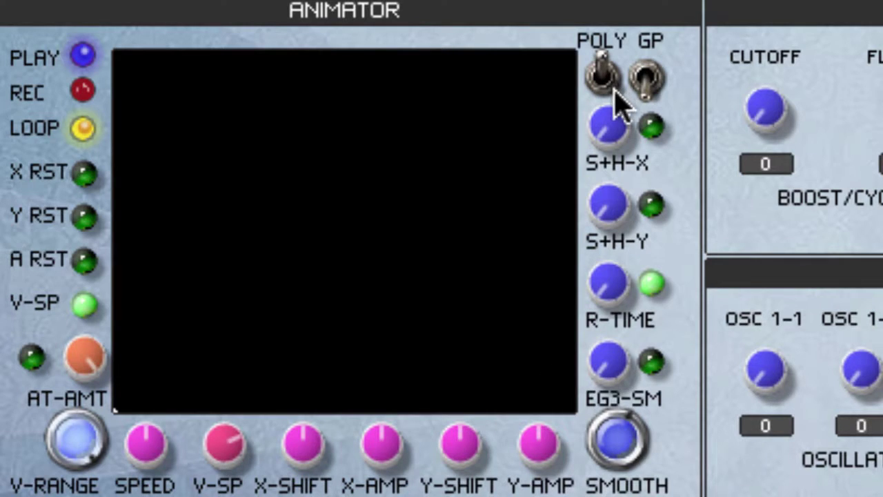
click(86, 261)
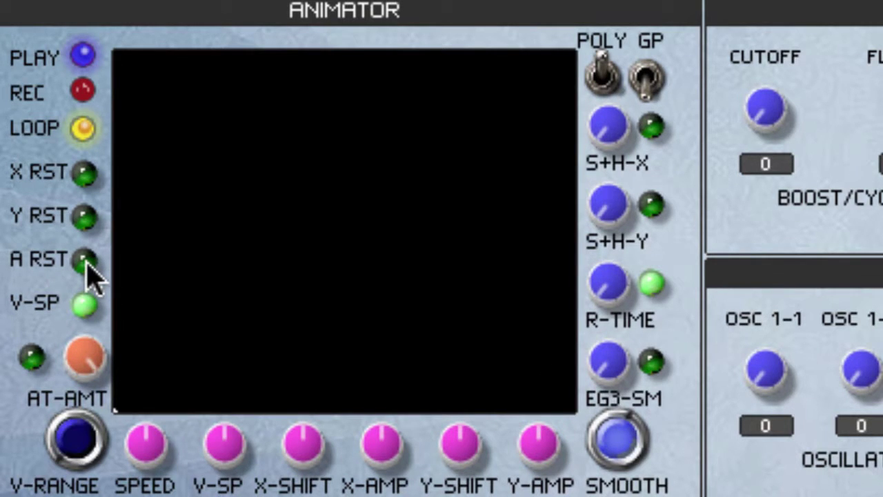
Toggle the AT-AMT LED off and on, leaving aftertouch amount control lit.
click(34, 357)
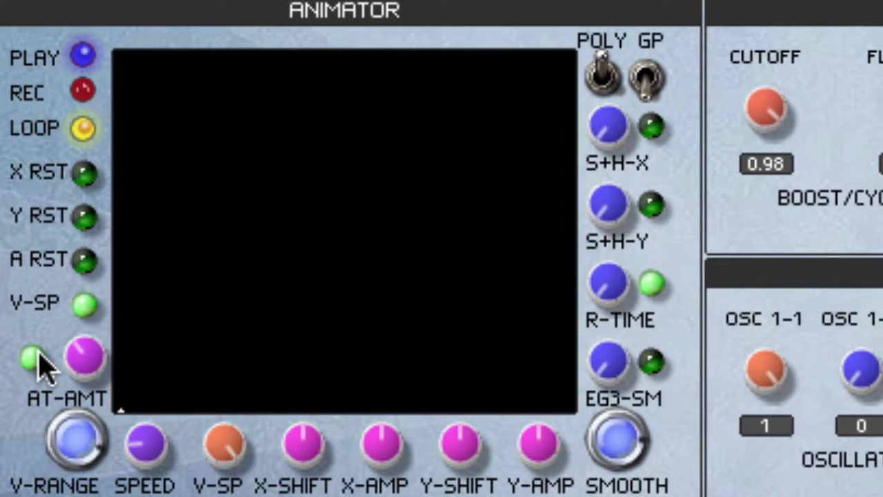
click(35, 358)
click(34, 357)
click(33, 363)
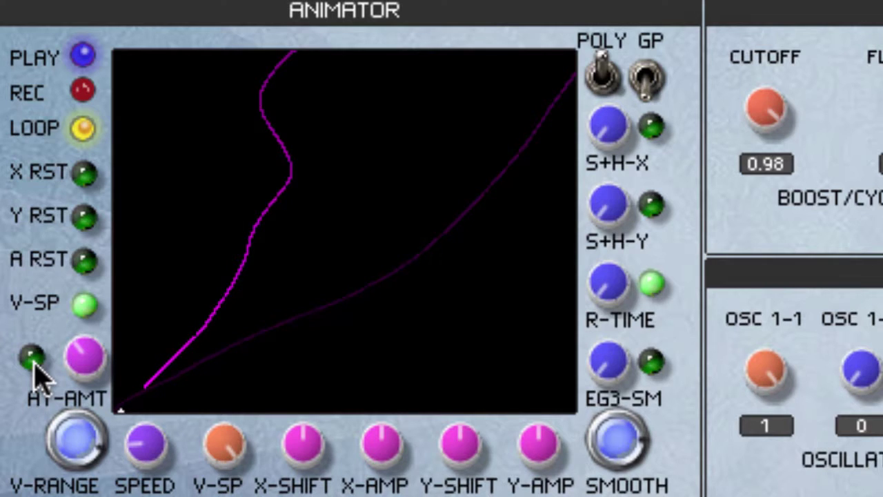
click(32, 359)
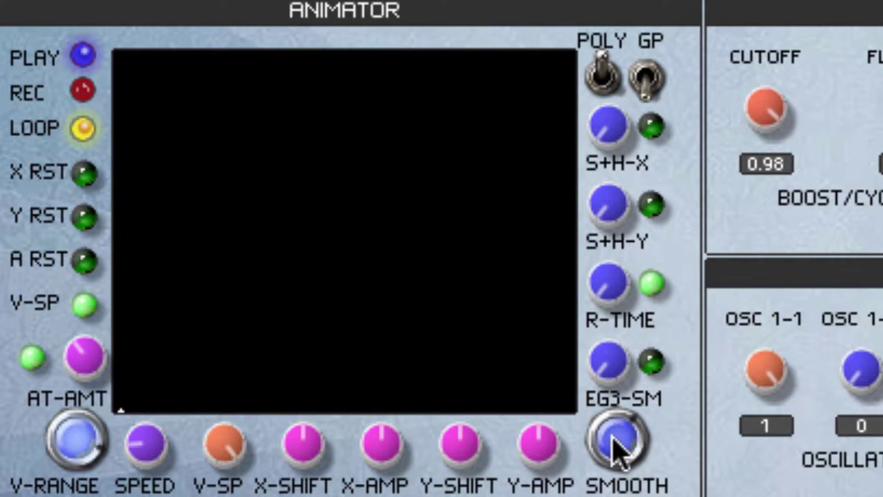
Turn the SMOOTH knob down until the playing trace breaks into scattered dots.
mouse_move(612, 438)
mouse_down()
mouse_move(617, 447)
mouse_move(619, 421)
mouse_move(568, 456)
mouse_up()
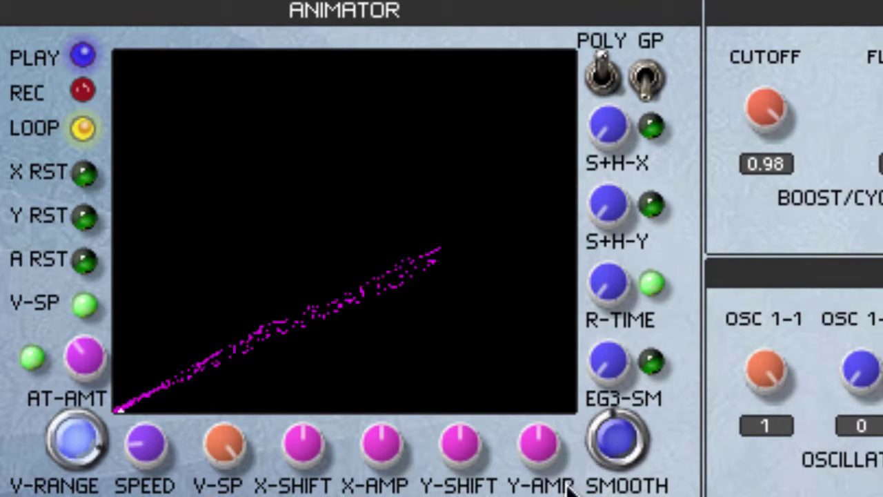
mouse_move(572, 414)
mouse_down()
mouse_move(572, 394)
mouse_move(552, 467)
mouse_up()
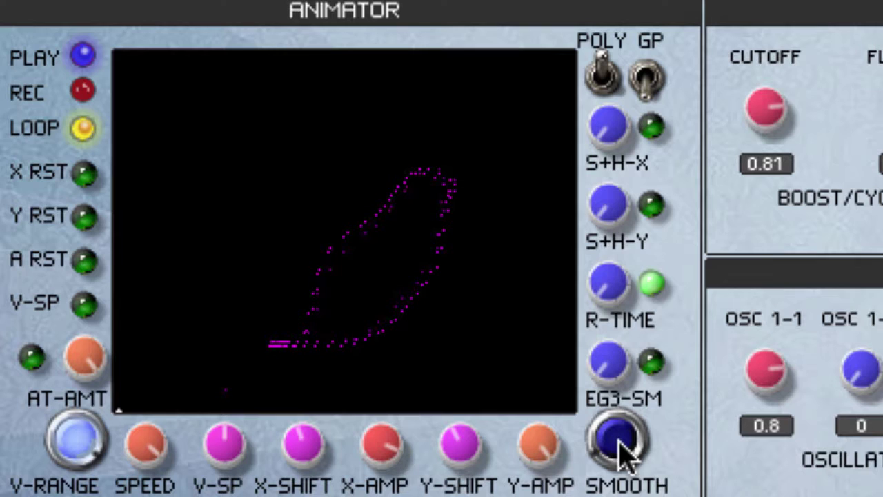
Raise SMOOTH in two passes, first for a continuous trace, then a dense filled shape.
drag(619, 445, 621, 401)
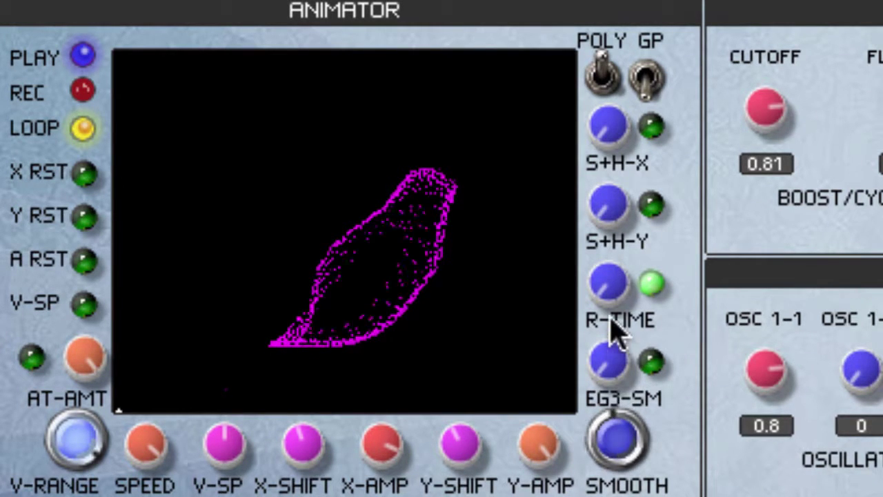
mouse_move(620, 395)
mouse_down()
mouse_move(601, 273)
mouse_move(639, 422)
mouse_move(636, 496)
mouse_up()
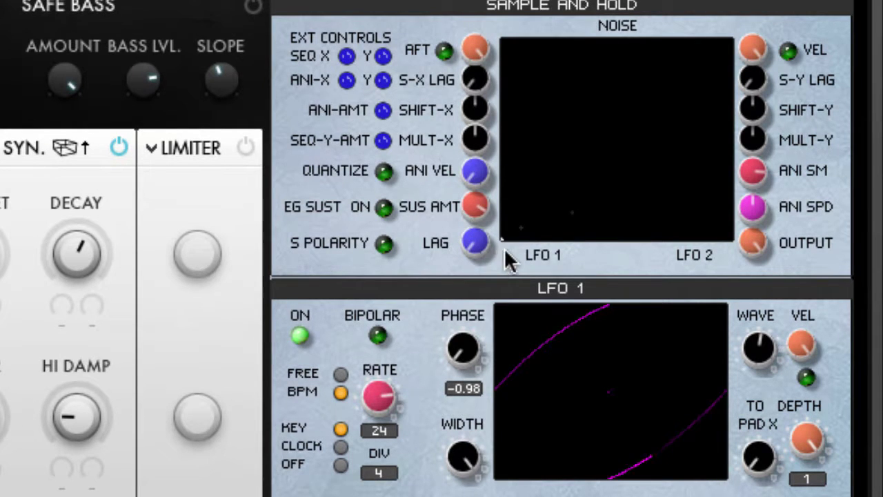
Draw five strokes of sample-and-hold points across the NOISE pad.
drag(504, 248, 583, 135)
drag(584, 134, 588, 221)
mouse_move(534, 227)
mouse_down()
mouse_move(547, 221)
mouse_move(558, 191)
mouse_move(512, 233)
mouse_up()
drag(542, 250, 598, 122)
drag(598, 118, 601, 195)
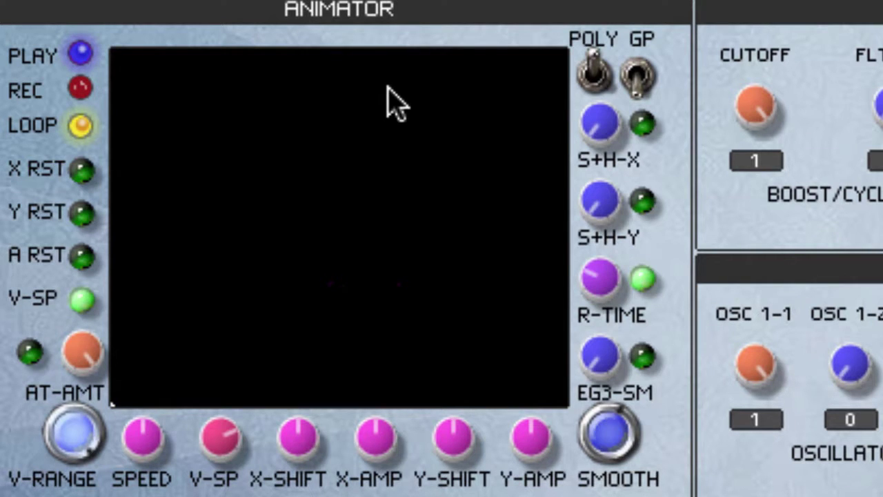
Turn off the Animator's R-TIME option.
click(643, 280)
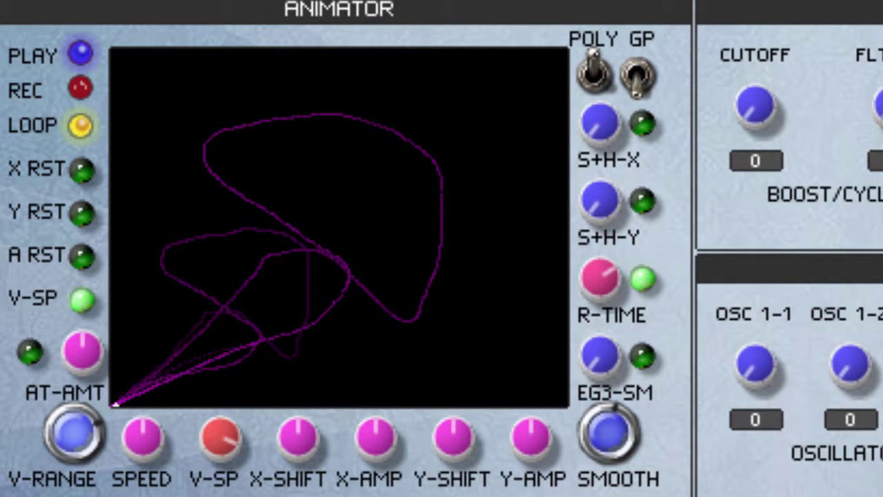
Clear the recorded loop from the Animator pad and flip the POLY/GP toggle.
click(222, 438)
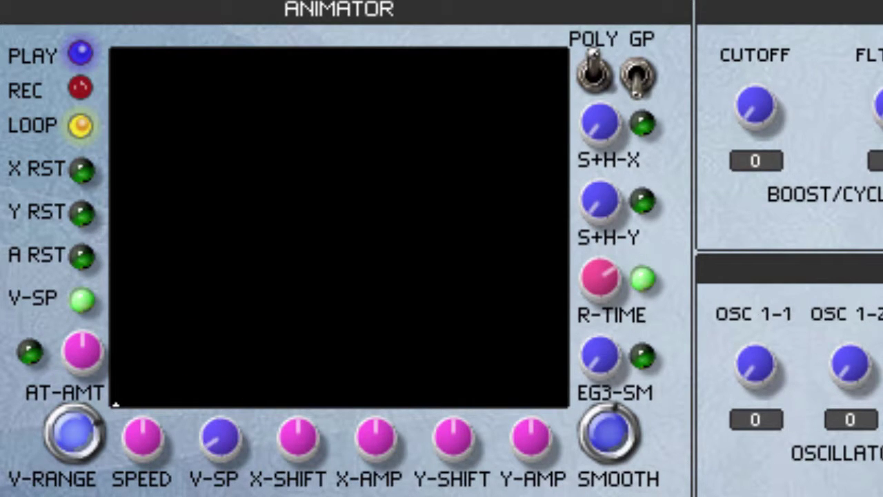
click(594, 72)
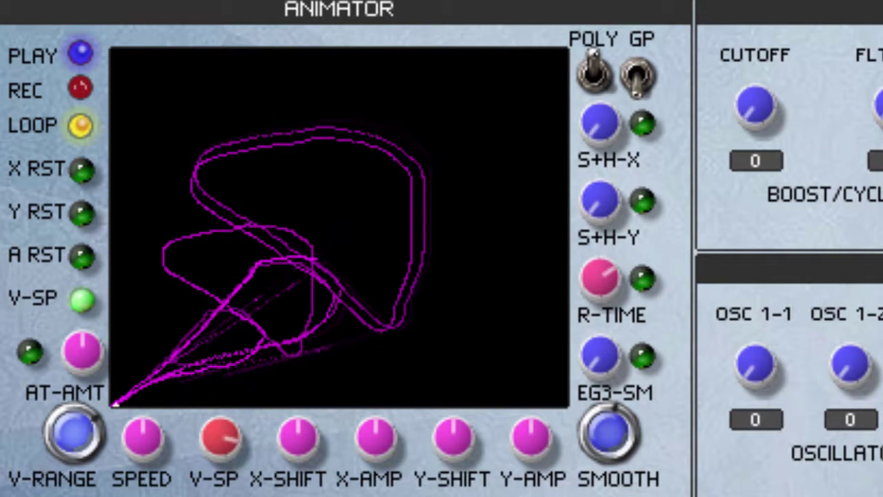
Flip the Animator's POLY toggle to MONO playback.
click(593, 76)
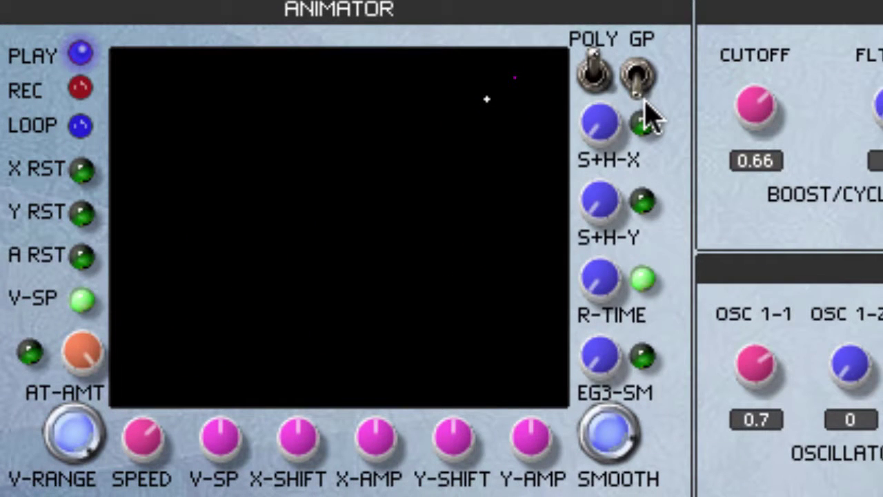
Enable the gate pulsar, draw a path, raise SPEED and adjust SMOOTH for long diagonal sweeps.
click(633, 95)
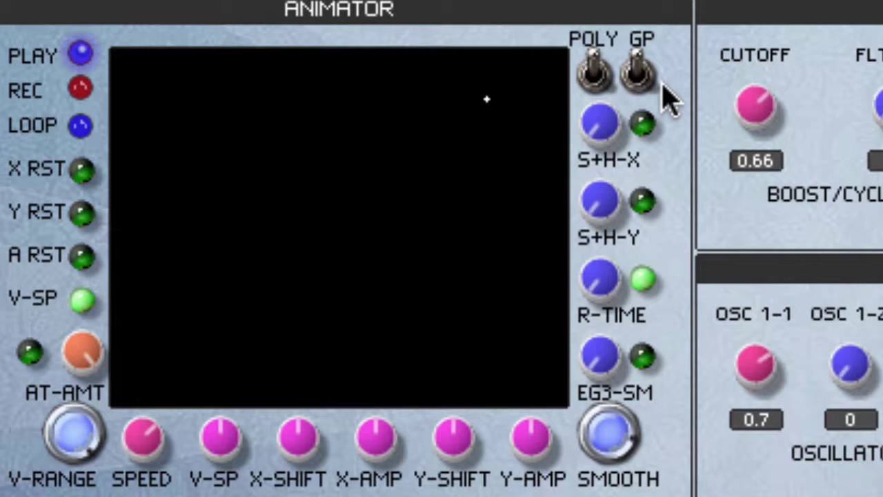
drag(609, 431, 608, 431)
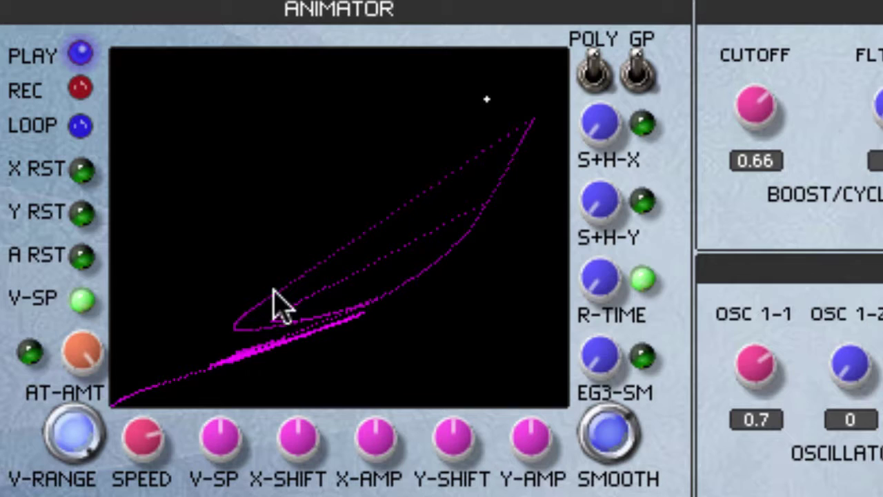
mouse_move(156, 434)
mouse_down()
mouse_move(146, 434)
mouse_move(150, 400)
mouse_up()
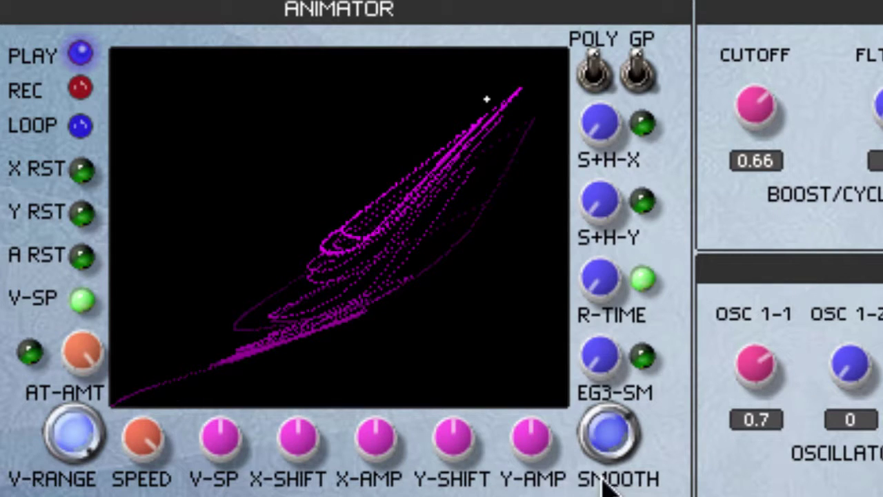
drag(602, 487, 614, 496)
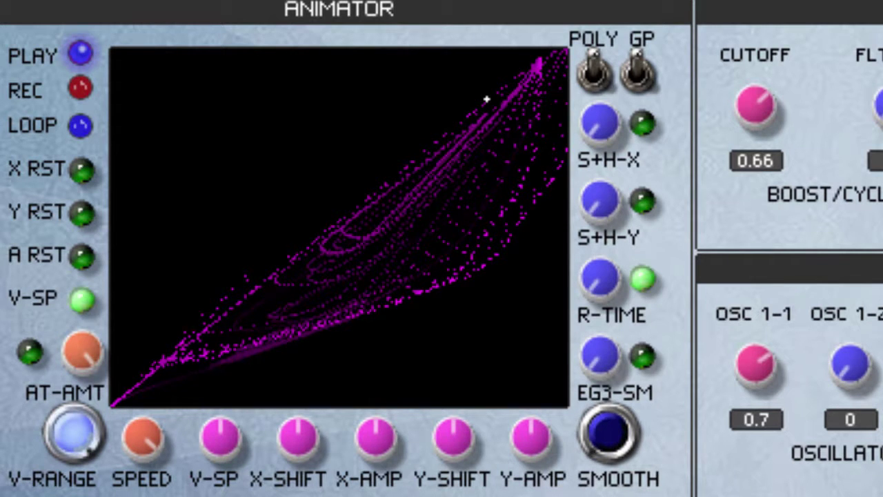
drag(611, 496, 583, 483)
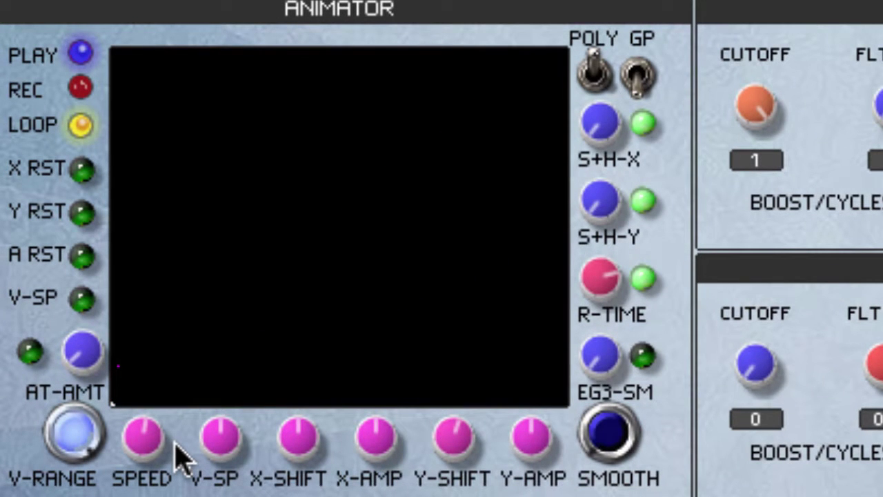
Turn the Animator SPEED up, ease it back slightly, then raise it further.
drag(146, 448, 159, 350)
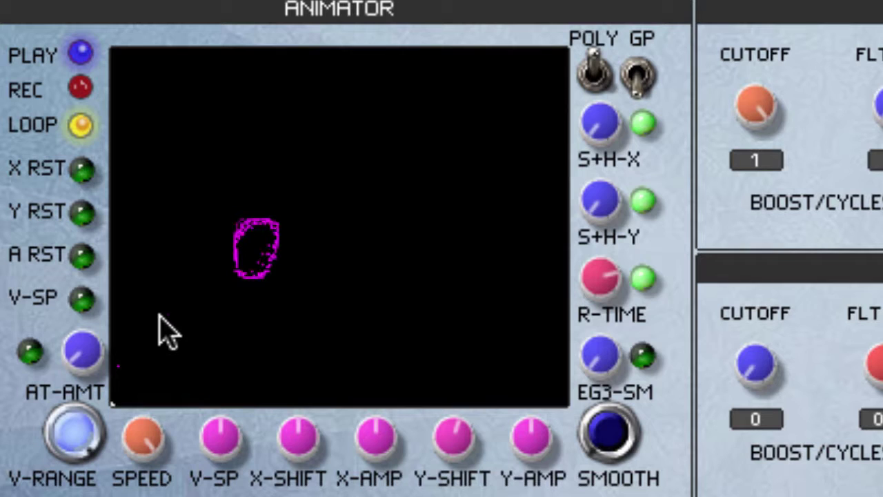
mouse_move(160, 336)
mouse_down()
mouse_move(160, 483)
mouse_move(157, 450)
mouse_up()
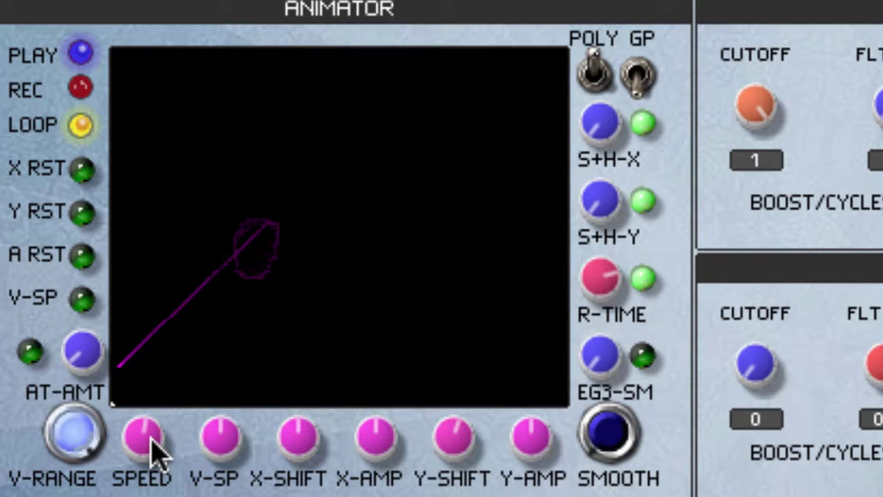
drag(152, 441, 162, 409)
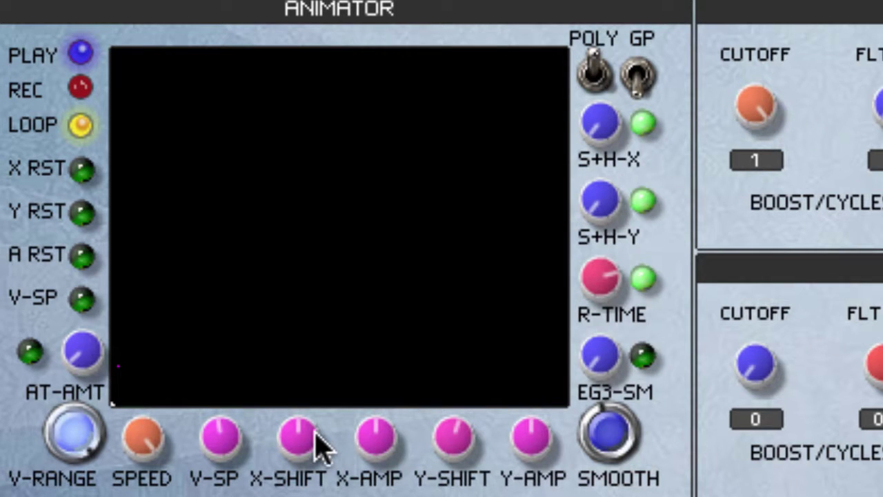
Offset the motion with X-SHIFT and Y-SHIFT and enlarge it with X-AMP and Y-AMP.
mouse_move(306, 433)
mouse_down()
mouse_move(314, 359)
mouse_move(310, 473)
mouse_move(321, 455)
mouse_up()
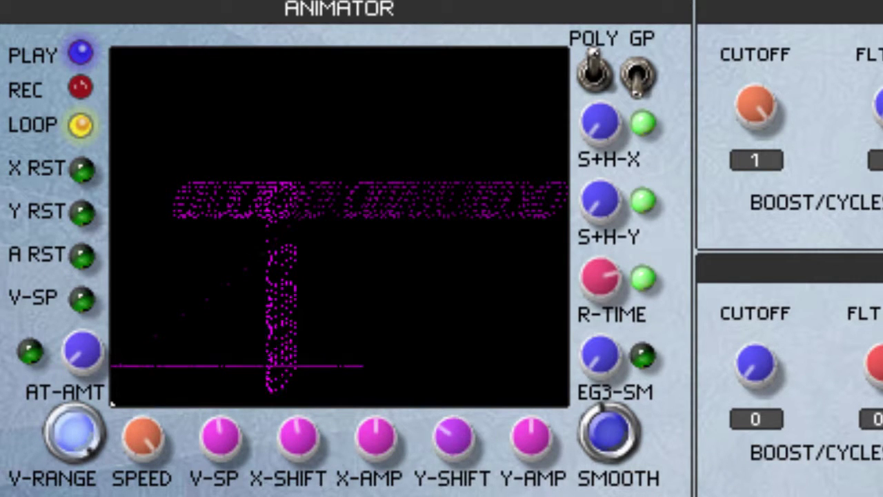
drag(449, 467, 452, 414)
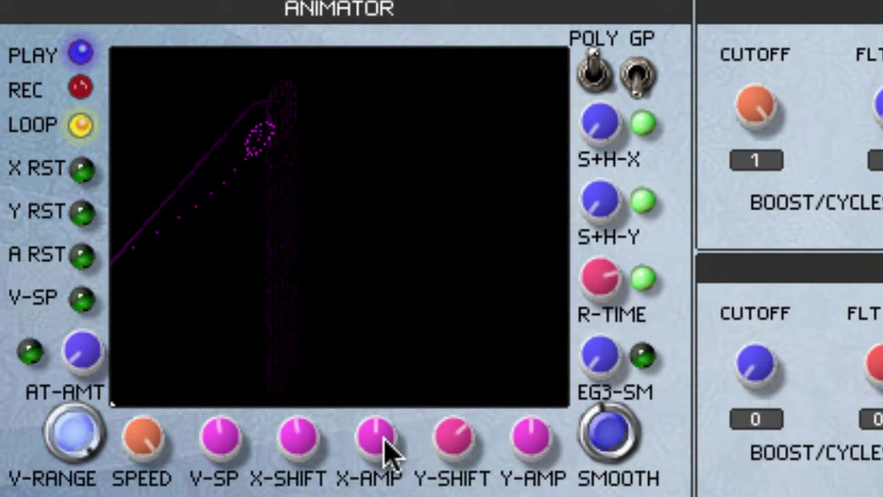
drag(384, 449, 380, 295)
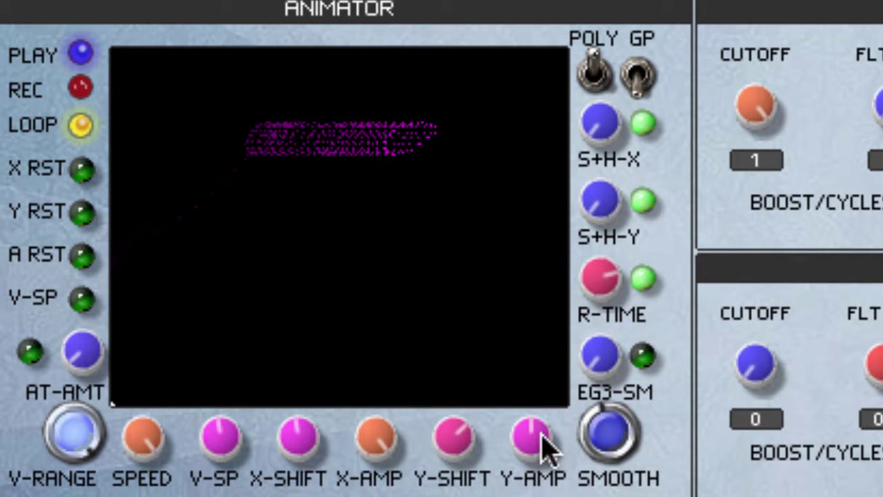
drag(545, 449, 545, 365)
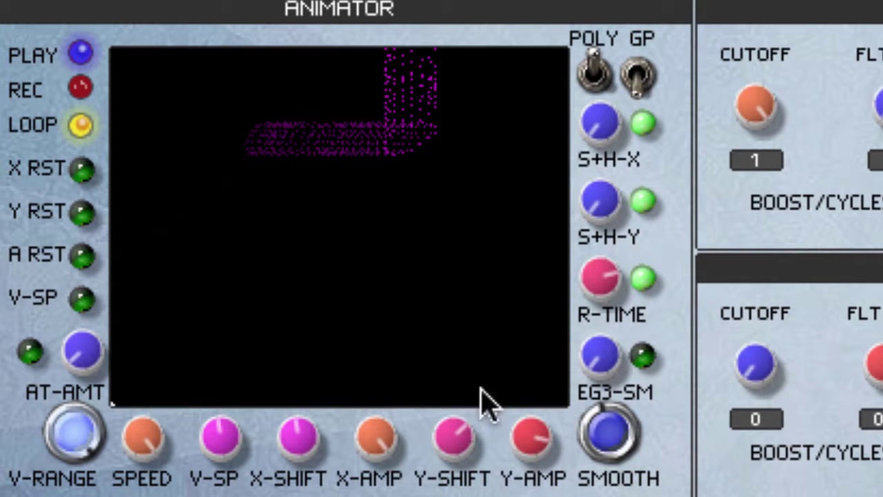
drag(450, 435, 452, 494)
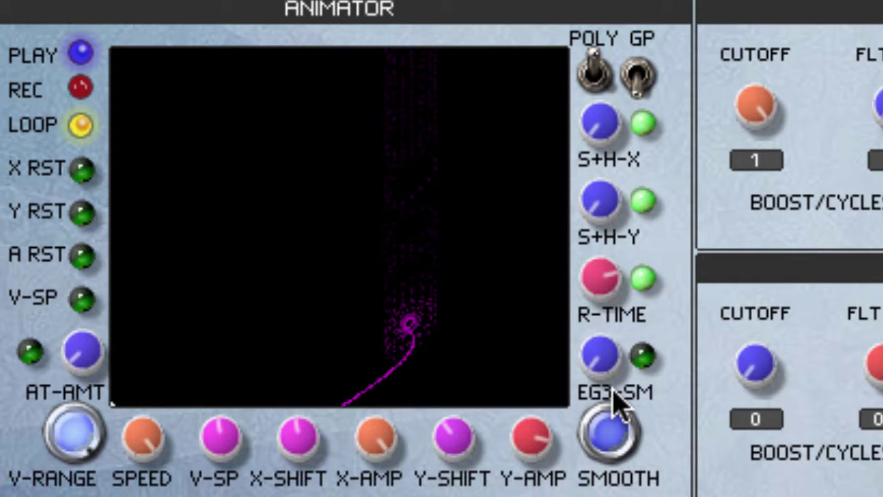
Turn on S+H-X sample-and-hold and raise the SPEED knob for staggered repeating oval loops.
click(602, 128)
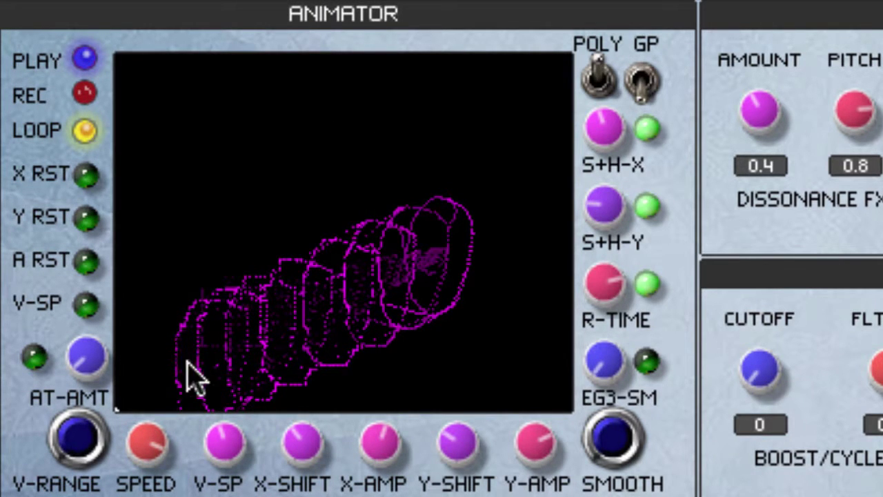
drag(158, 440, 159, 407)
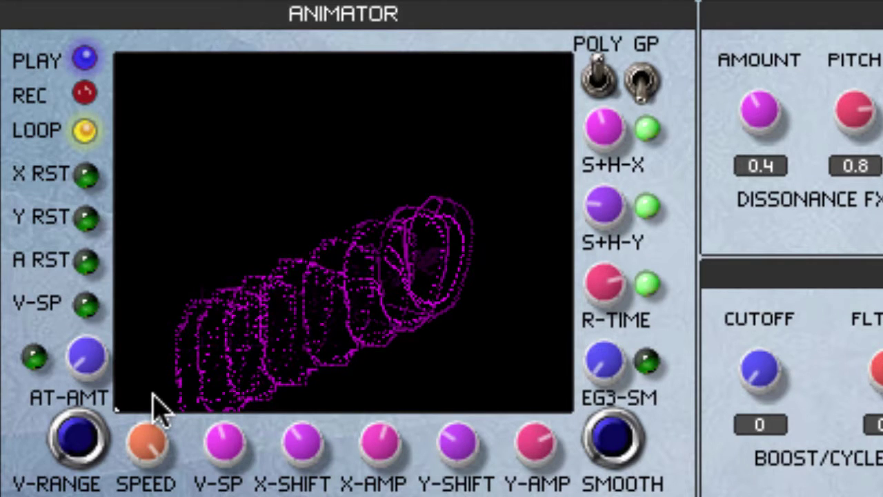